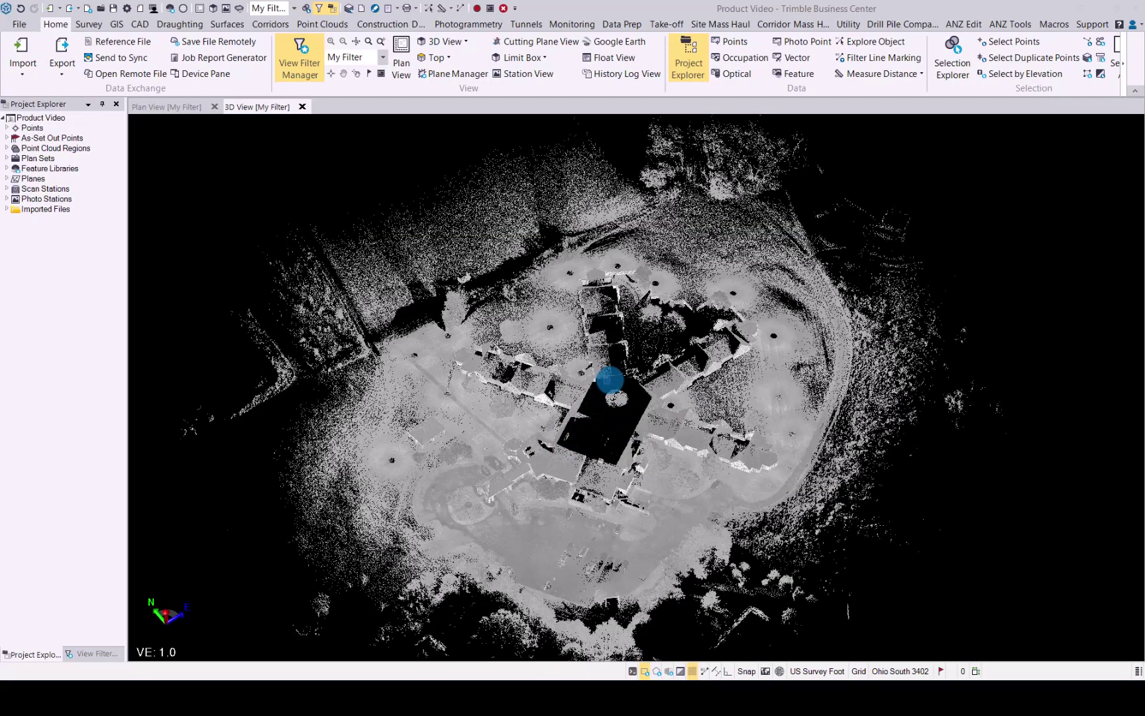
{"action": "scroll", "coordinate": [564, 389], "scroll_direction": "up", "scroll_amount": 3}
{"action": "scroll", "coordinate": [568, 395], "scroll_direction": "up", "scroll_amount": 2}
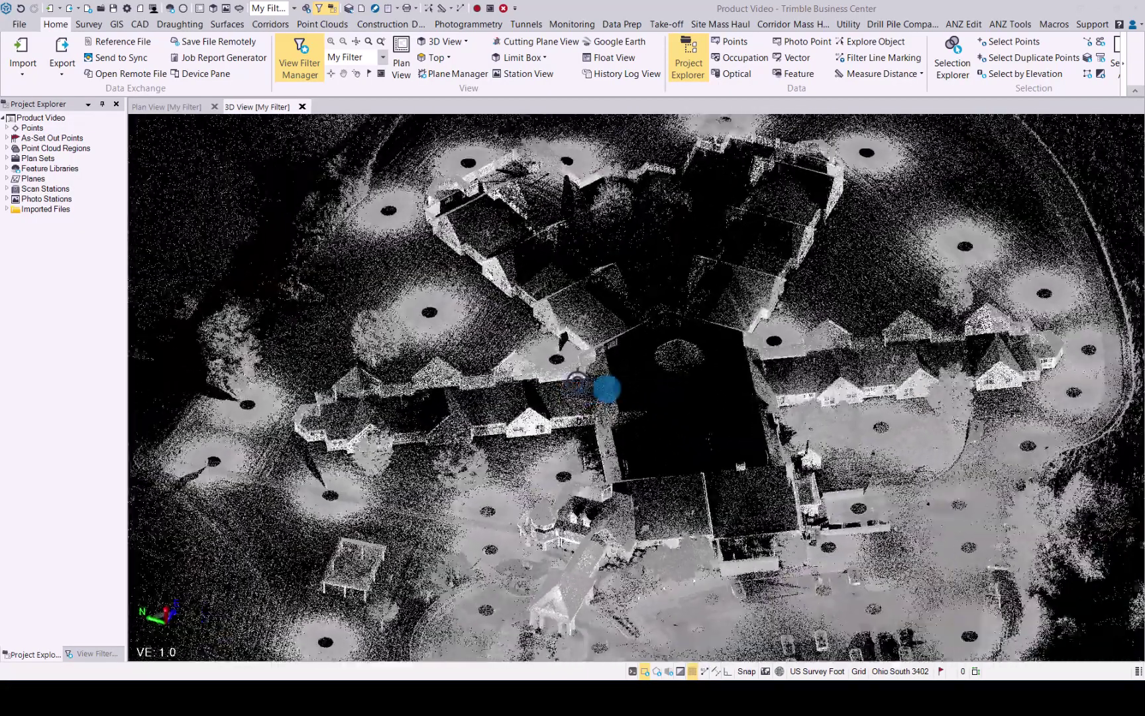
Start Extract Classified Point Cloud Regions with the Outdoor (Terrestrial) classification type
{"action": "middle_click_drag", "start_coordinate": [569, 395], "coordinate": [718, 370], "text": "shift"}
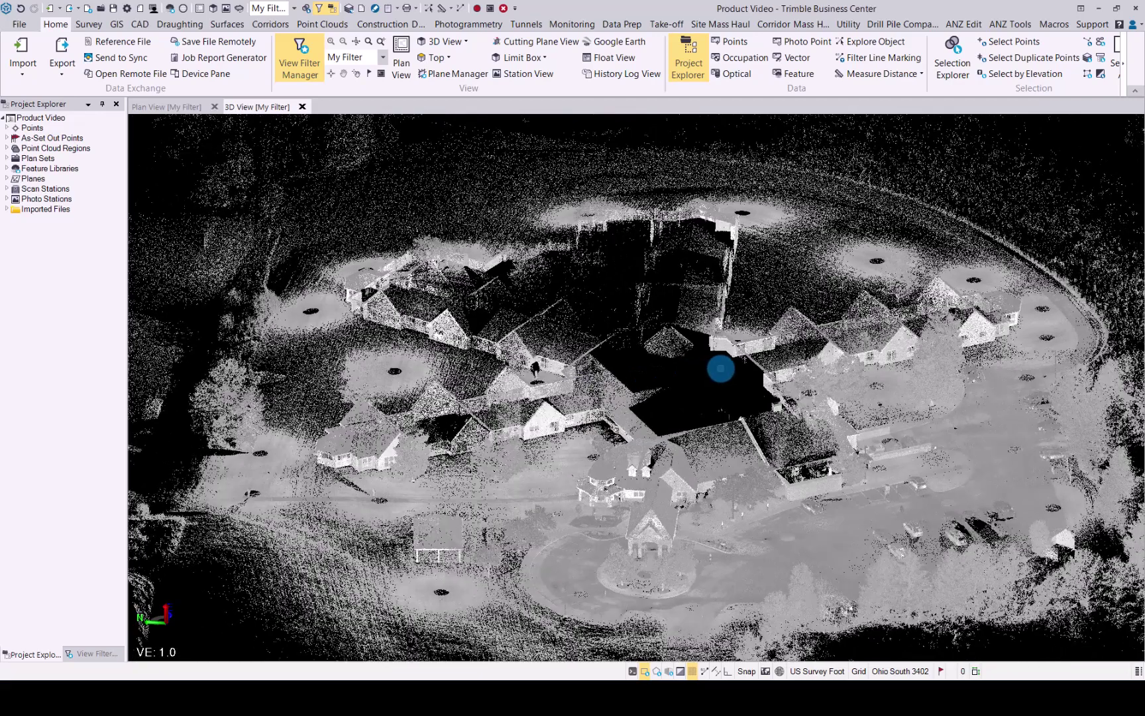
{"action": "scroll", "coordinate": [720, 368], "scroll_direction": "down", "scroll_amount": 1}
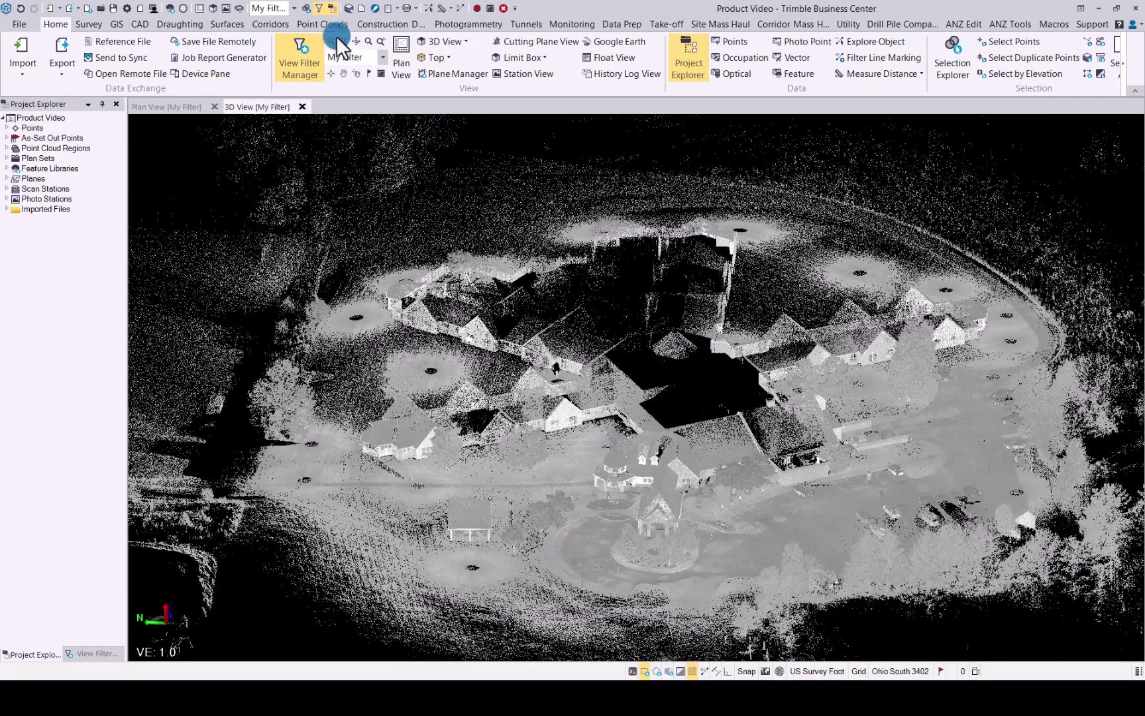
{"action": "left_click", "coordinate": [321, 24]}
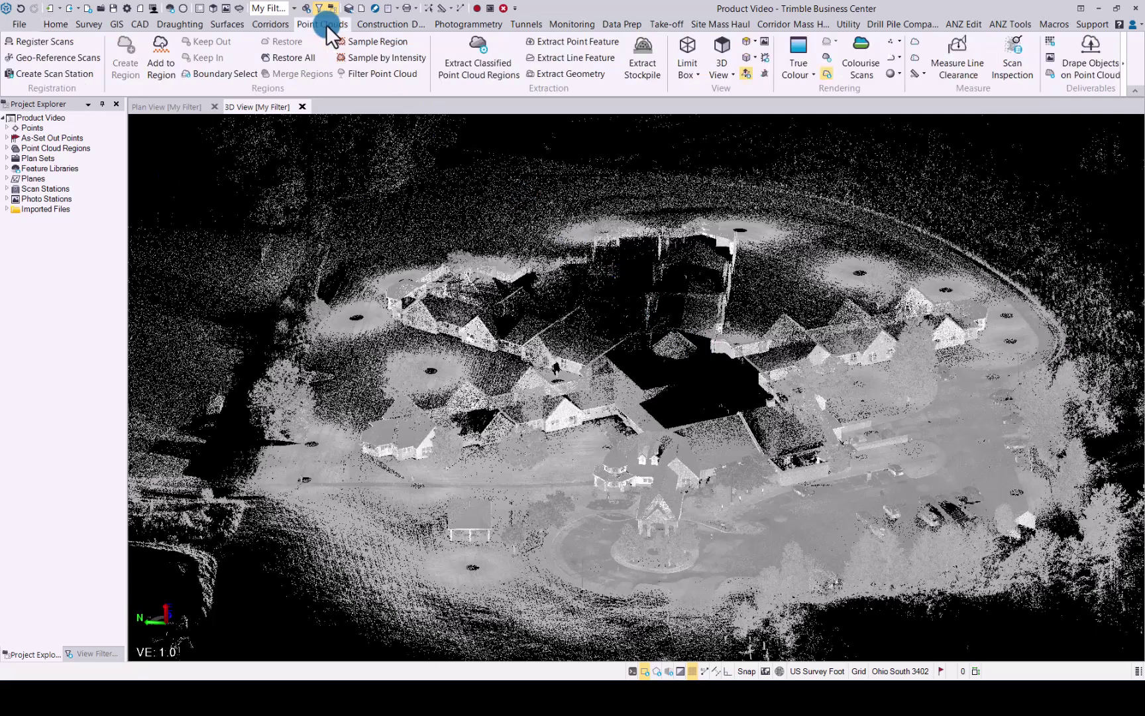
{"action": "left_click", "coordinate": [467, 64]}
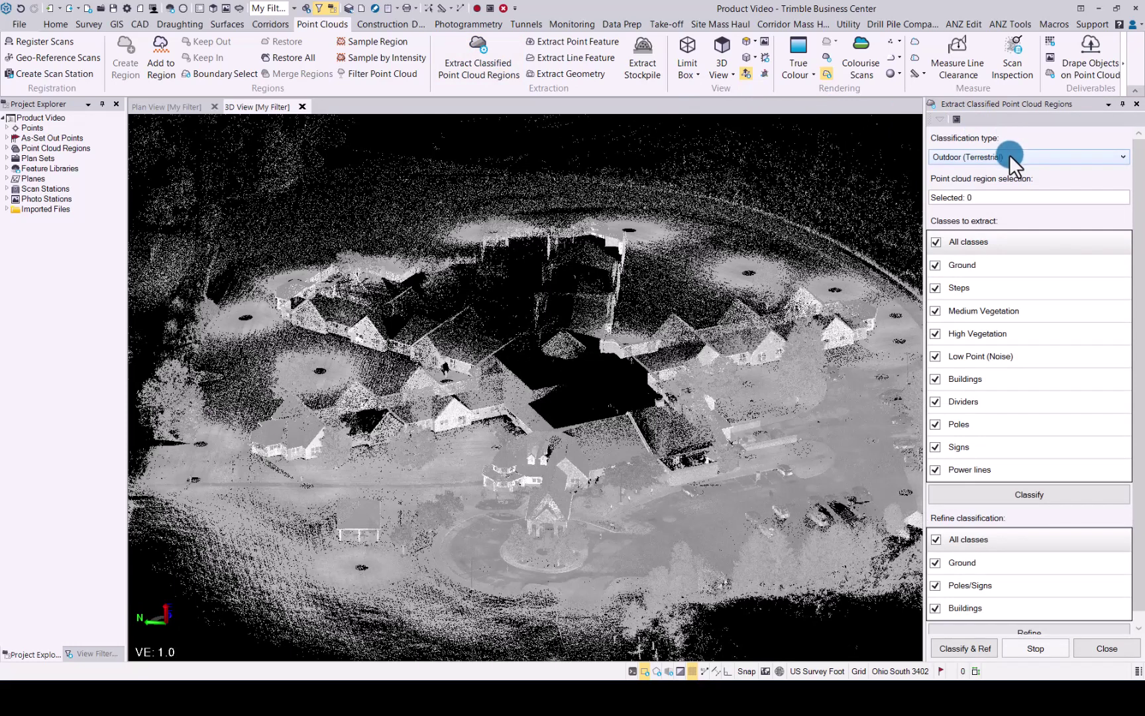
{"action": "left_click", "coordinate": [1009, 156]}
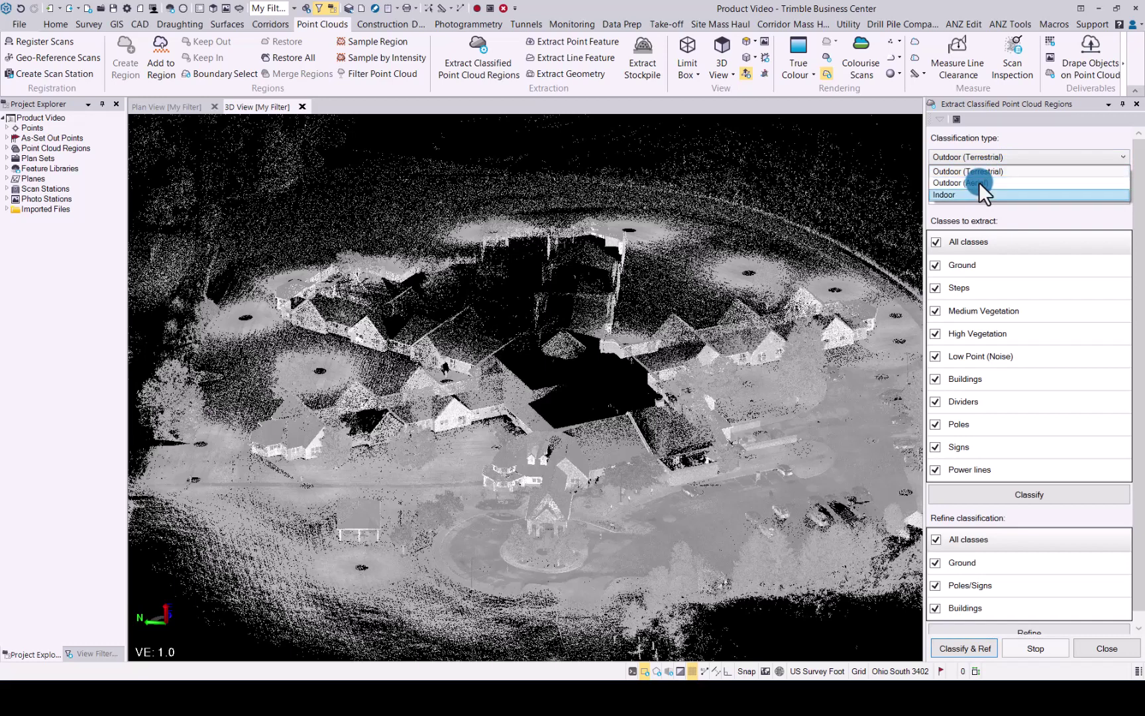
{"action": "key", "text": "Up"}
{"action": "key", "text": "Up"}
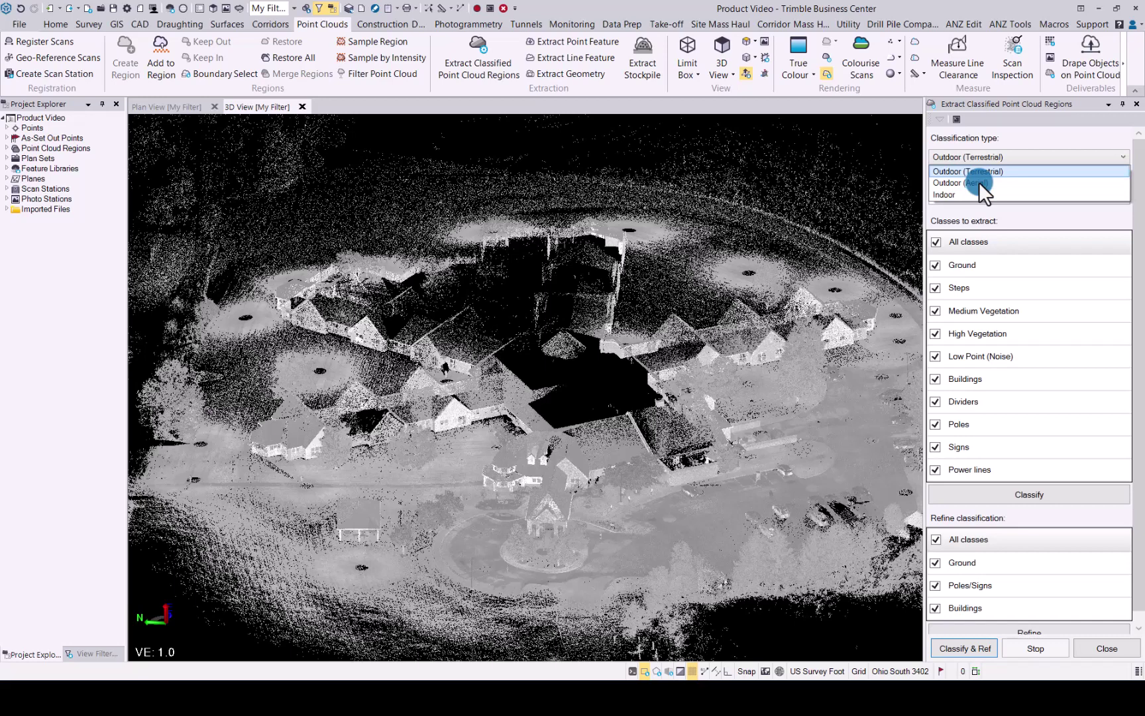
{"action": "left_click", "coordinate": [967, 171]}
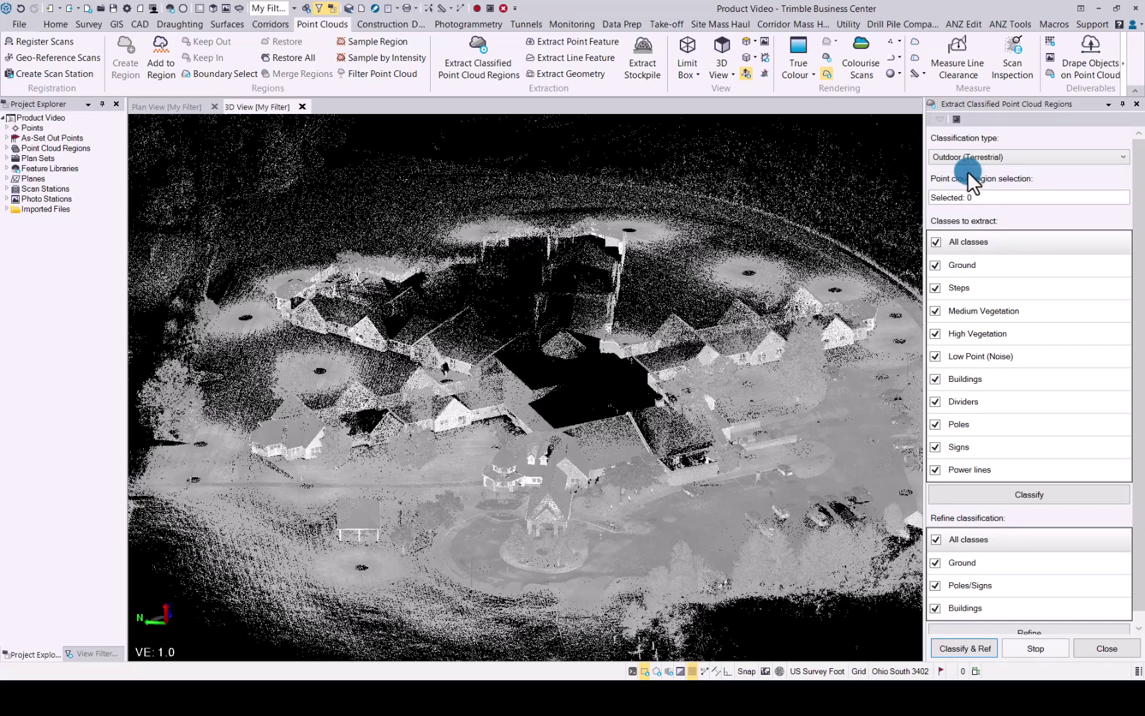
Select the site's point cloud as the region, keep All classes checked, and attempt classification
{"action": "left_click", "coordinate": [981, 196]}
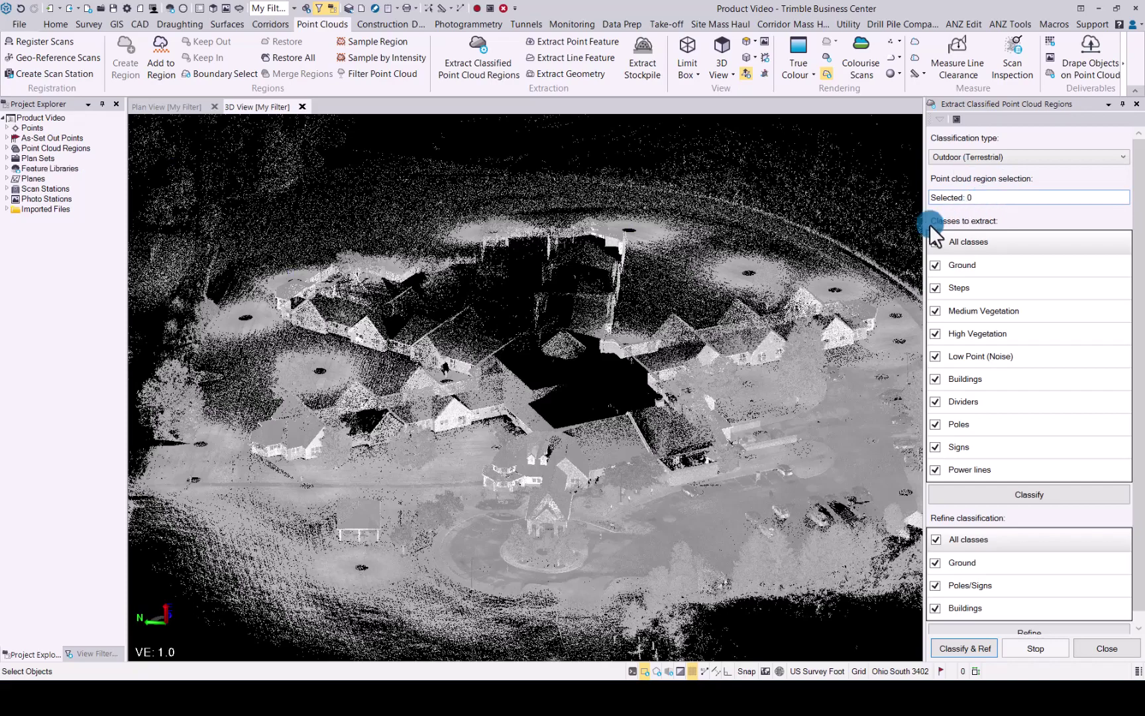
{"action": "left_click", "coordinate": [427, 458]}
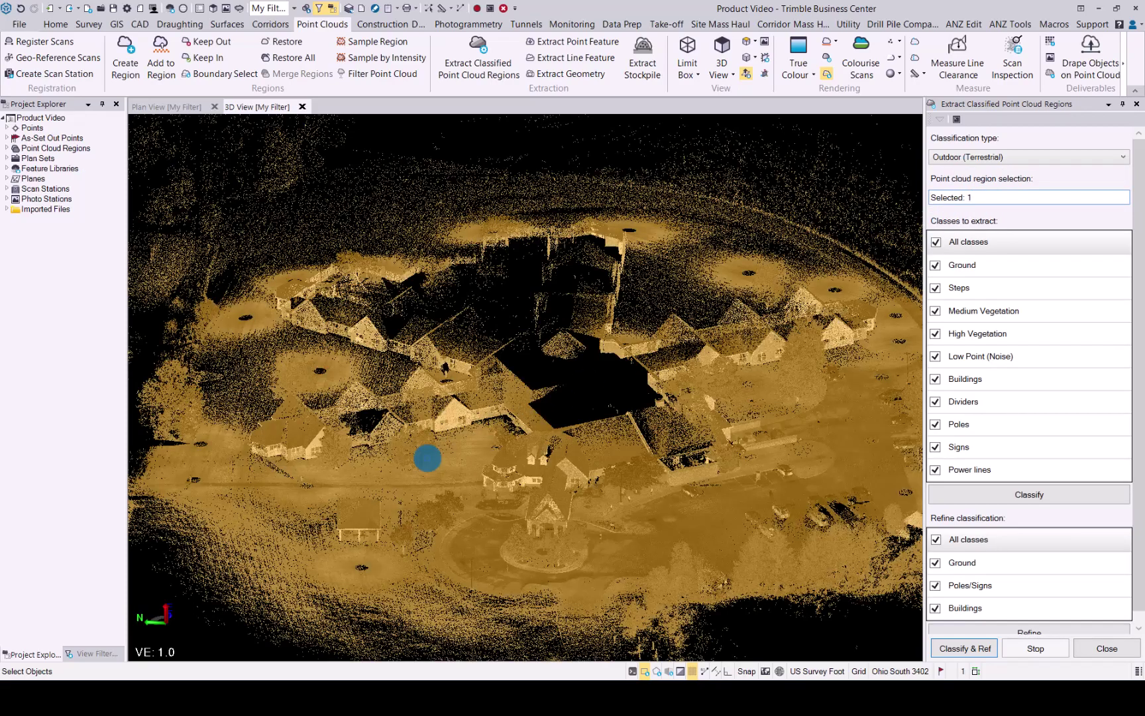
{"action": "scroll", "coordinate": [428, 458], "scroll_direction": "down", "scroll_amount": 3}
{"action": "middle_click_drag", "start_coordinate": [463, 427], "coordinate": [732, 338]}
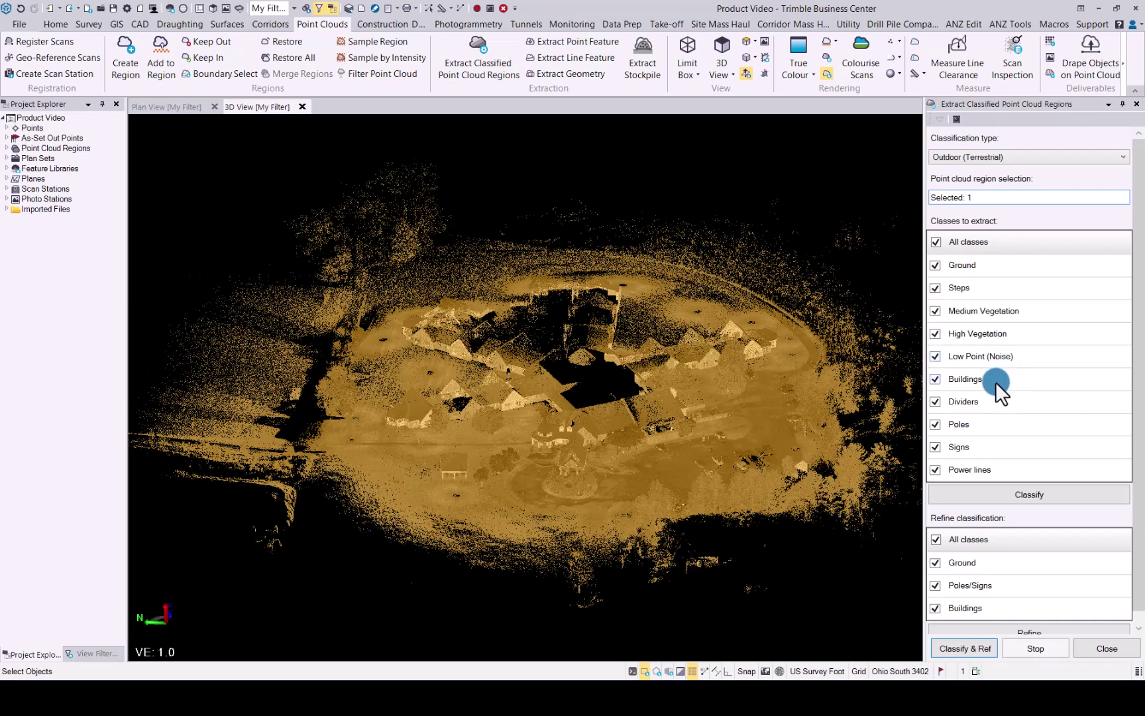
{"action": "left_click", "coordinate": [998, 474]}
Run Classify & Refine on the selected site point cloud
{"action": "left_click", "coordinate": [968, 645]}
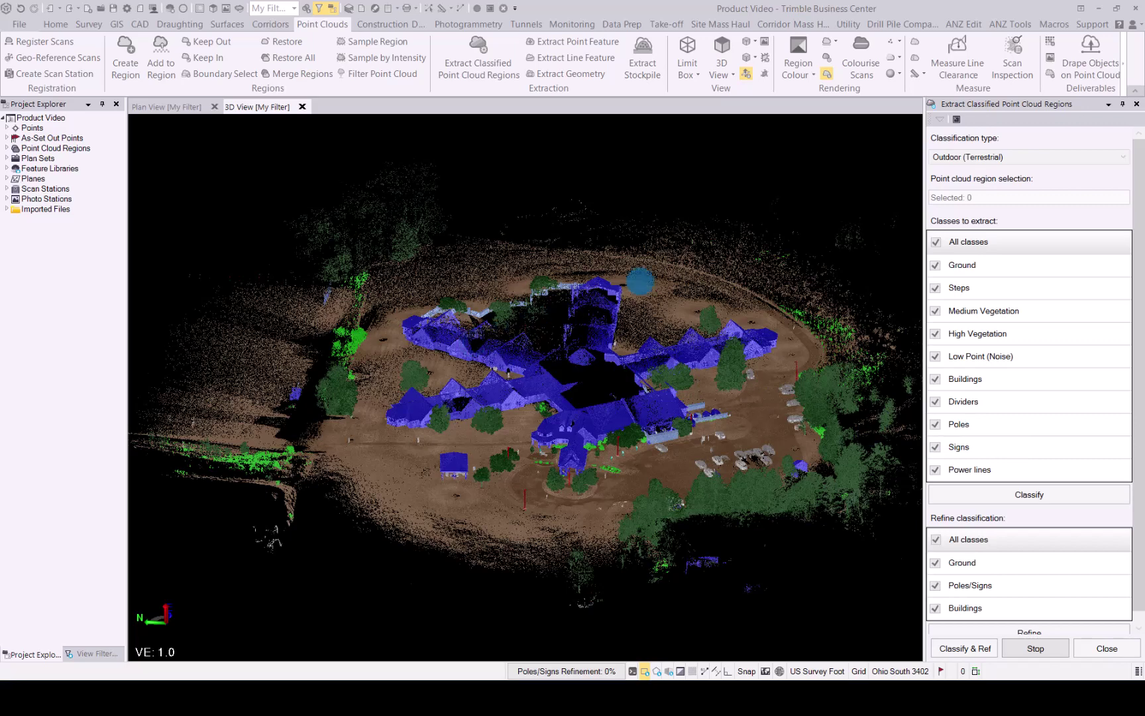
Close the extraction panel and inspect the yard, trees, blue building and parking lot
{"action": "left_click", "coordinate": [1138, 106]}
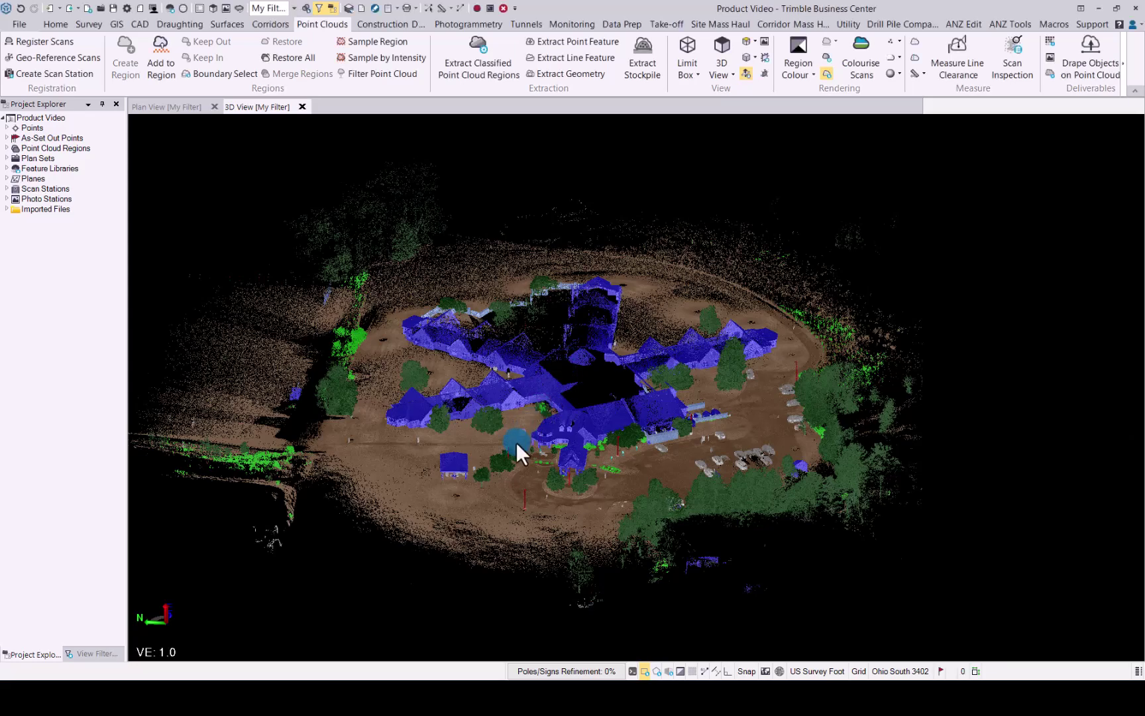
{"action": "scroll", "coordinate": [515, 442], "scroll_direction": "up", "scroll_amount": 3}
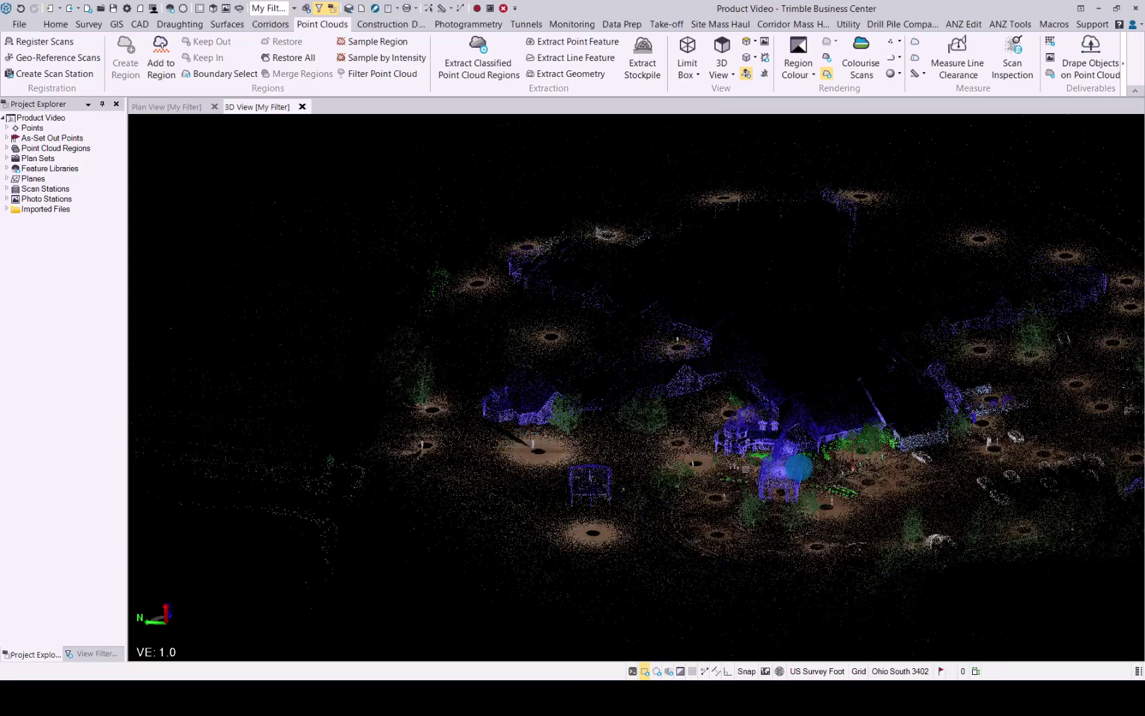
{"action": "scroll", "coordinate": [821, 469], "scroll_direction": "up", "scroll_amount": 3}
{"action": "scroll", "coordinate": [822, 468], "scroll_direction": "up", "scroll_amount": 3}
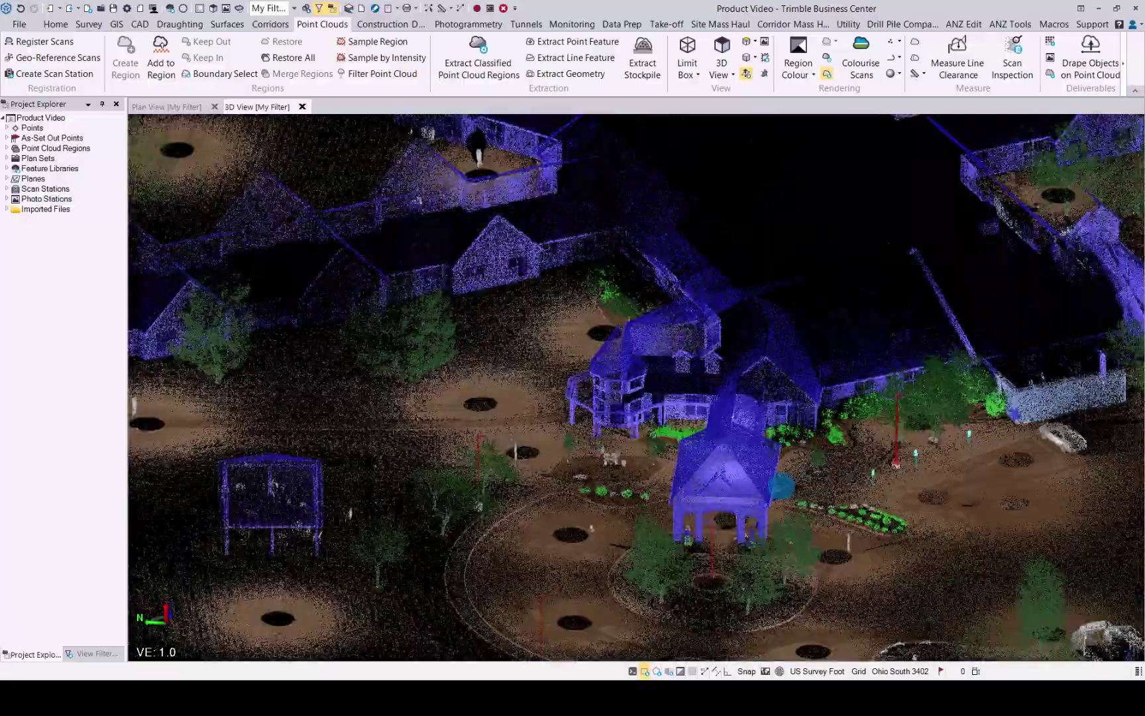
{"action": "scroll", "coordinate": [1008, 435], "scroll_direction": "up", "scroll_amount": 2}
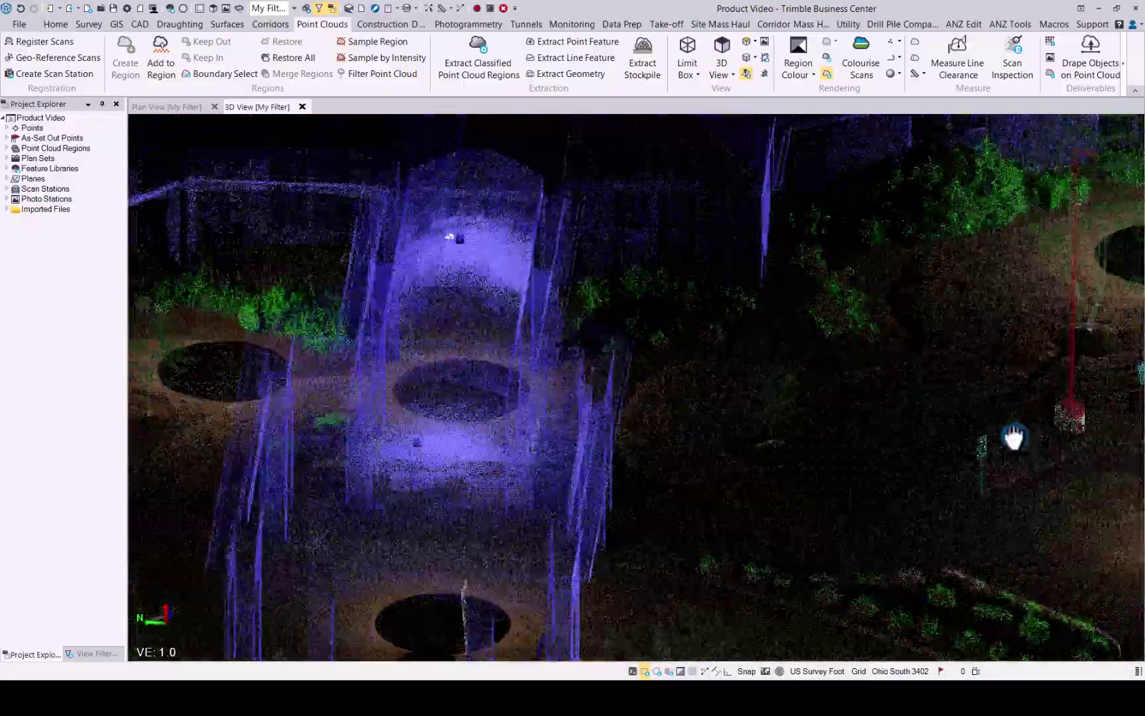
{"action": "middle_click_drag", "start_coordinate": [1007, 435], "coordinate": [756, 456]}
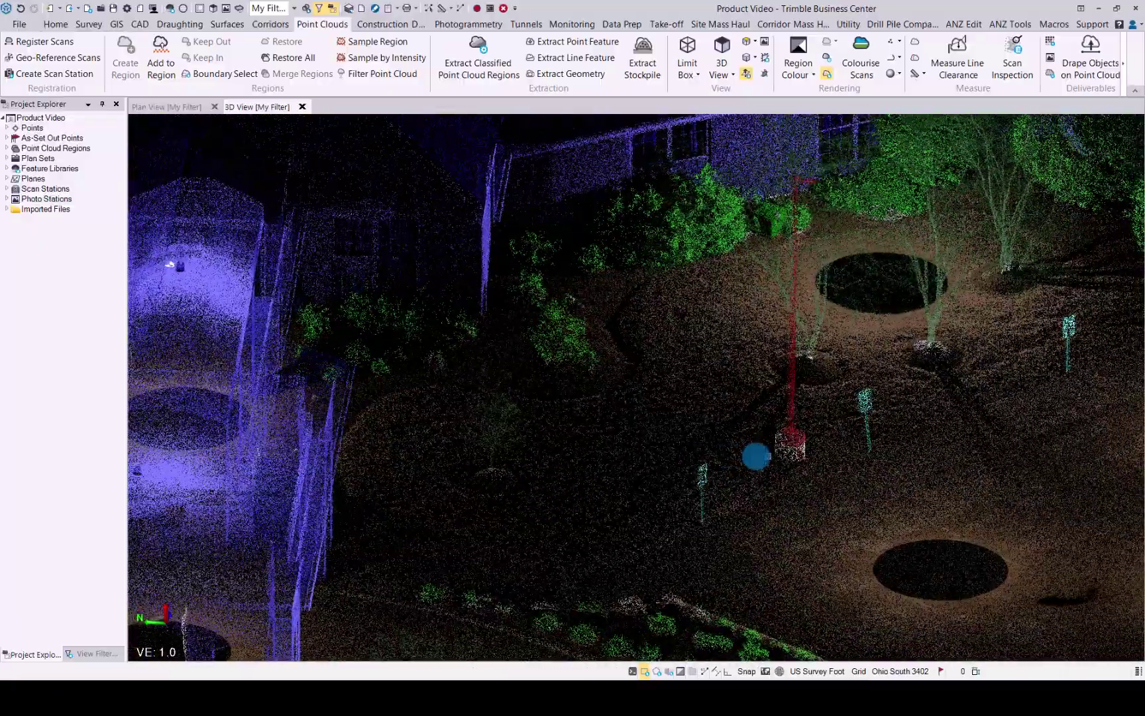
{"action": "scroll", "coordinate": [756, 456], "scroll_direction": "up", "scroll_amount": 4}
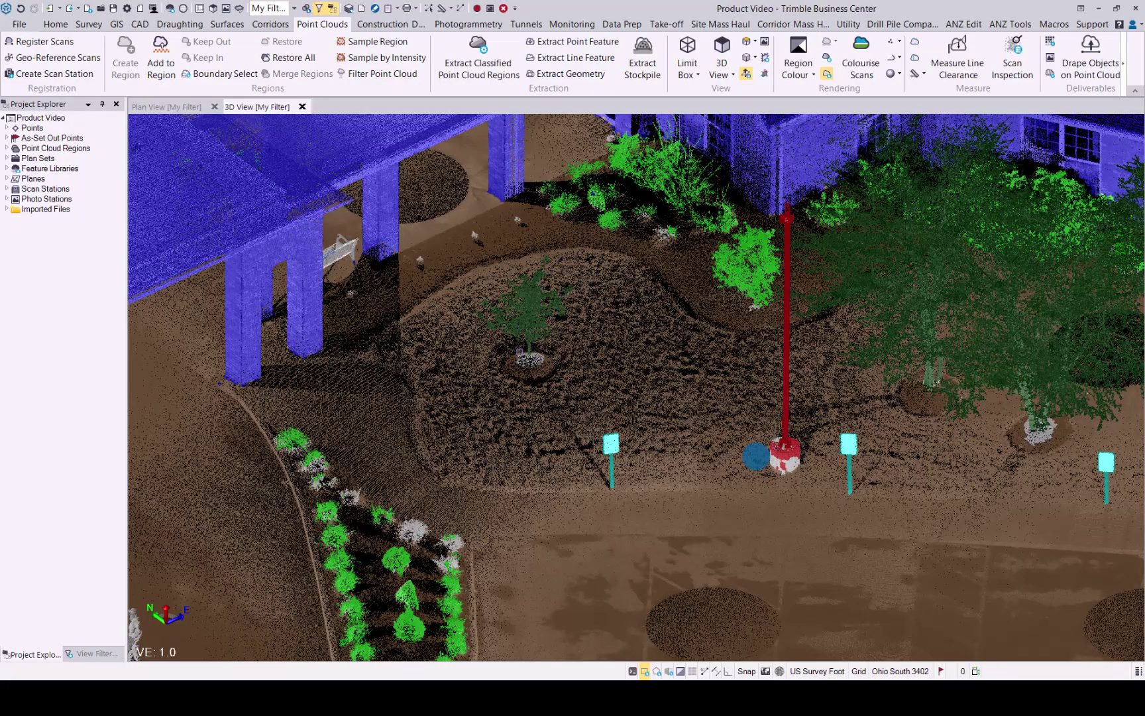
{"action": "scroll", "coordinate": [611, 250], "scroll_direction": "down", "scroll_amount": 2}
{"action": "scroll", "coordinate": [780, 340], "scroll_direction": "up", "scroll_amount": 3}
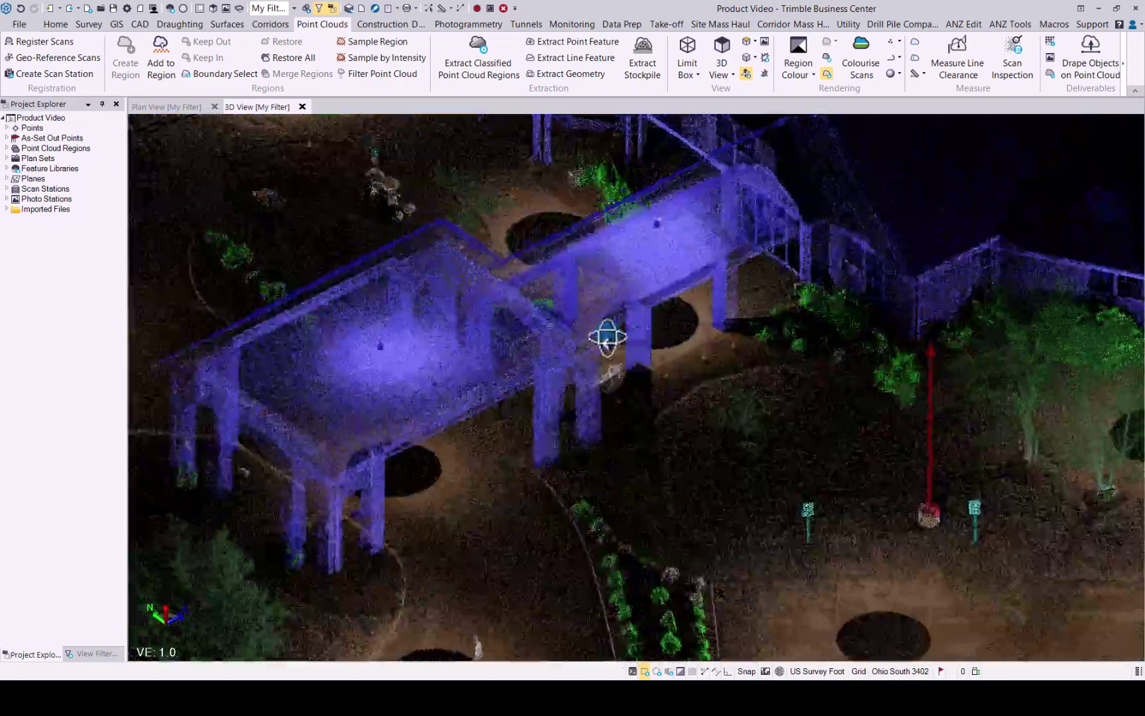
{"action": "mouse_move", "coordinate": [609, 334]}
{"action": "middle_mouse_down"}
{"action": "mouse_move", "coordinate": [434, 331]}
{"action": "mouse_move", "coordinate": [620, 242]}
{"action": "mouse_move", "coordinate": [521, 384]}
{"action": "mouse_move", "coordinate": [583, 322]}
{"action": "mouse_move", "coordinate": [649, 520]}
{"action": "mouse_move", "coordinate": [562, 421]}
{"action": "mouse_move", "coordinate": [856, 407]}
{"action": "mouse_move", "coordinate": [376, 531]}
{"action": "mouse_move", "coordinate": [749, 340]}
{"action": "mouse_move", "coordinate": [594, 555]}
{"action": "mouse_move", "coordinate": [723, 562]}
{"action": "mouse_move", "coordinate": [713, 545]}
{"action": "middle_mouse_up"}
{"action": "mouse_move", "coordinate": [641, 425]}
{"action": "middle_mouse_down"}
{"action": "mouse_move", "coordinate": [580, 545]}
{"action": "mouse_move", "coordinate": [698, 353]}
{"action": "mouse_move", "coordinate": [563, 465]}
{"action": "mouse_move", "coordinate": [576, 397]}
{"action": "middle_mouse_up"}
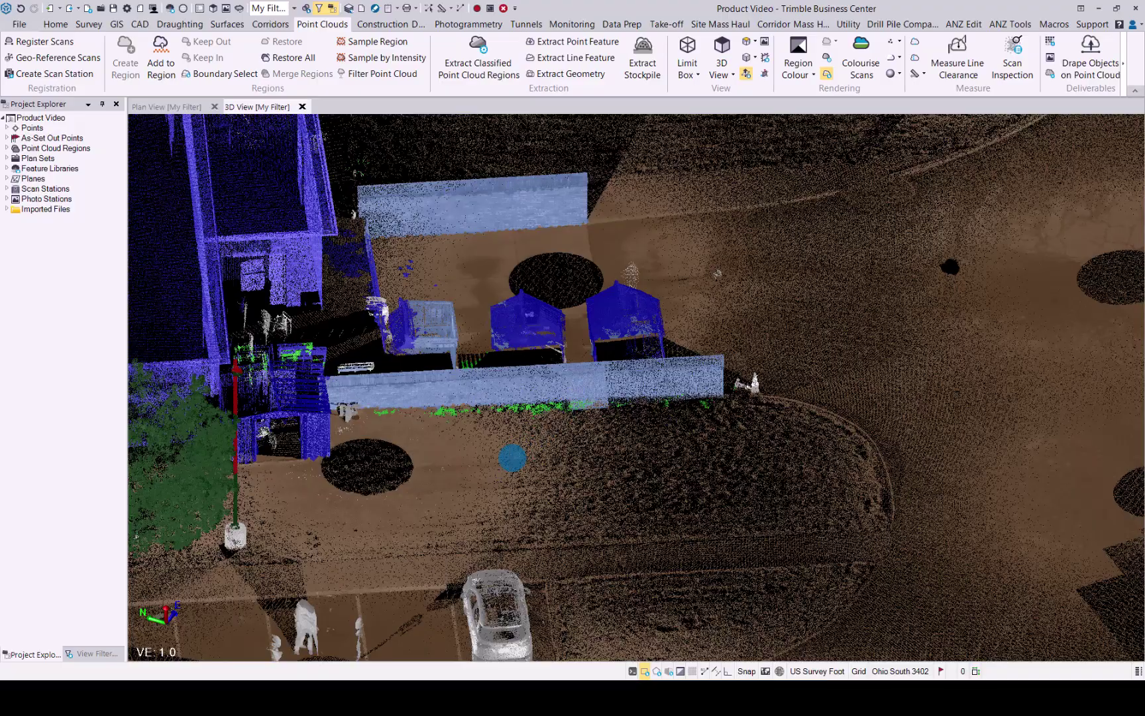
{"action": "scroll", "coordinate": [511, 457], "scroll_direction": "down", "scroll_amount": 3}
{"action": "scroll", "coordinate": [512, 458], "scroll_direction": "down", "scroll_amount": 3}
{"action": "scroll", "coordinate": [513, 459], "scroll_direction": "down", "scroll_amount": 2}
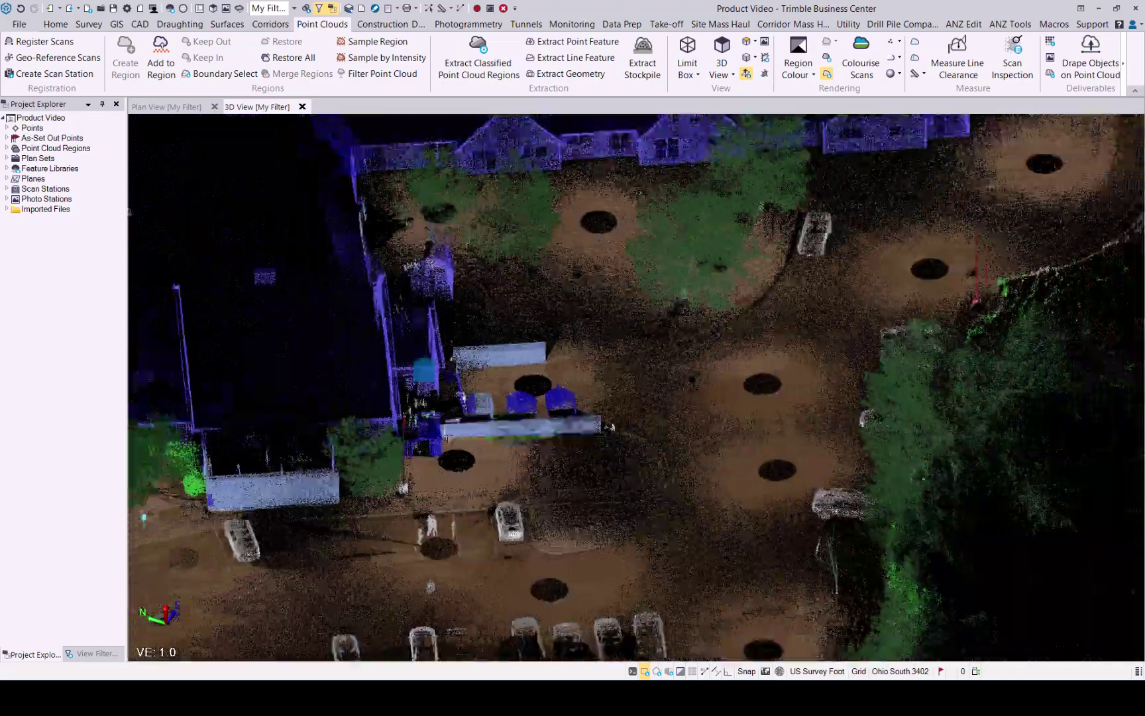
{"action": "mouse_move", "coordinate": [378, 353]}
{"action": "middle_mouse_down", "text": "shift"}
{"action": "mouse_move", "coordinate": [516, 295]}
{"action": "mouse_move", "coordinate": [482, 466]}
{"action": "middle_mouse_up", "text": "shift"}
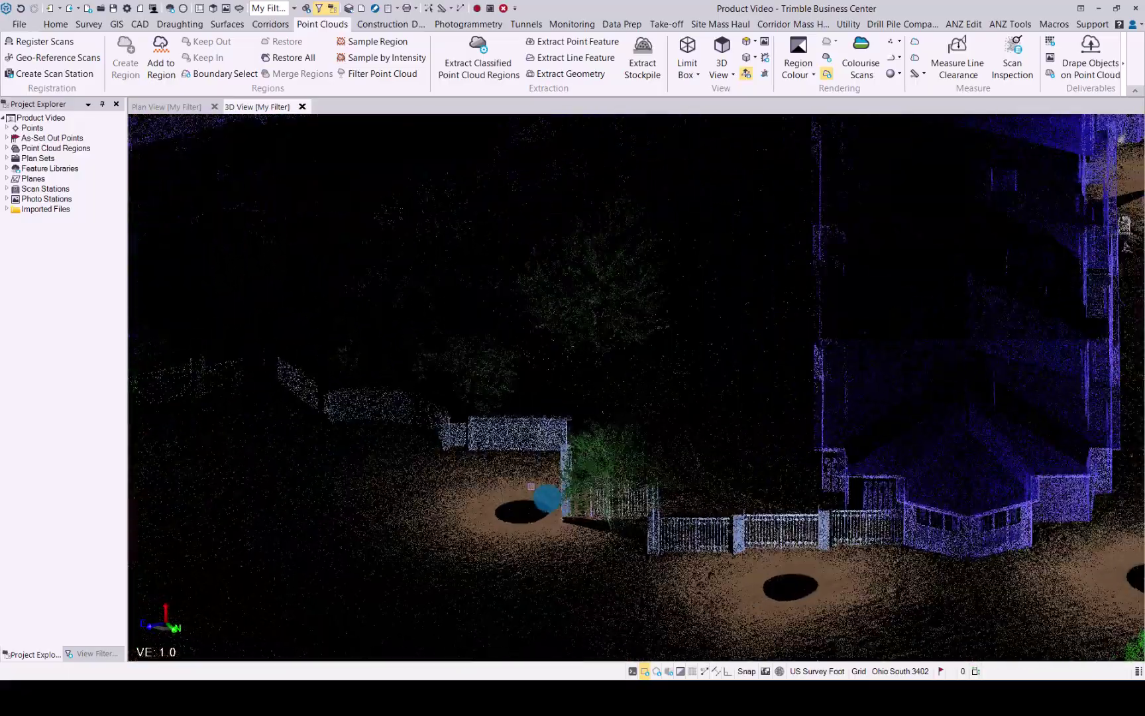
{"action": "middle_click_drag", "start_coordinate": [535, 444], "coordinate": [516, 453], "text": "shift"}
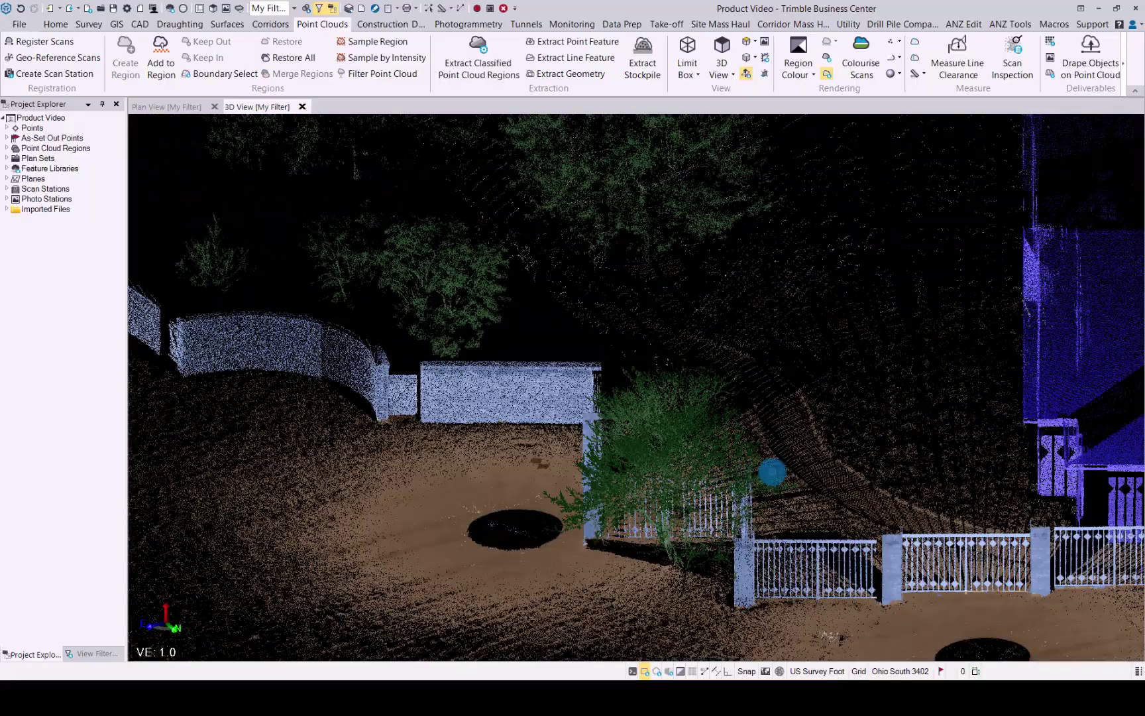
{"action": "mouse_move", "coordinate": [773, 473]}
{"action": "middle_mouse_down", "text": "shift"}
{"action": "mouse_move", "coordinate": [754, 489]}
{"action": "mouse_move", "coordinate": [615, 347]}
{"action": "middle_mouse_up", "text": "shift"}
{"action": "scroll", "coordinate": [616, 346], "scroll_direction": "down", "scroll_amount": 3}
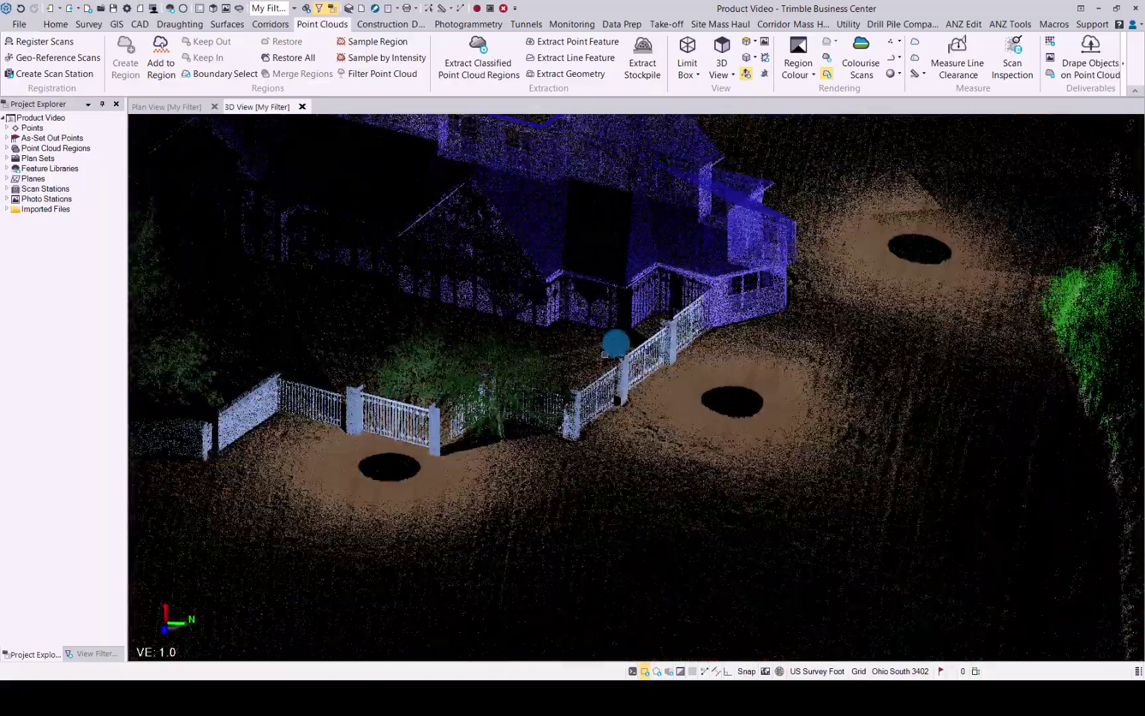
{"action": "scroll", "coordinate": [616, 346], "scroll_direction": "down", "scroll_amount": 2}
{"action": "scroll", "coordinate": [615, 347], "scroll_direction": "down", "scroll_amount": 2}
{"action": "scroll", "coordinate": [615, 347], "scroll_direction": "down", "scroll_amount": 1}
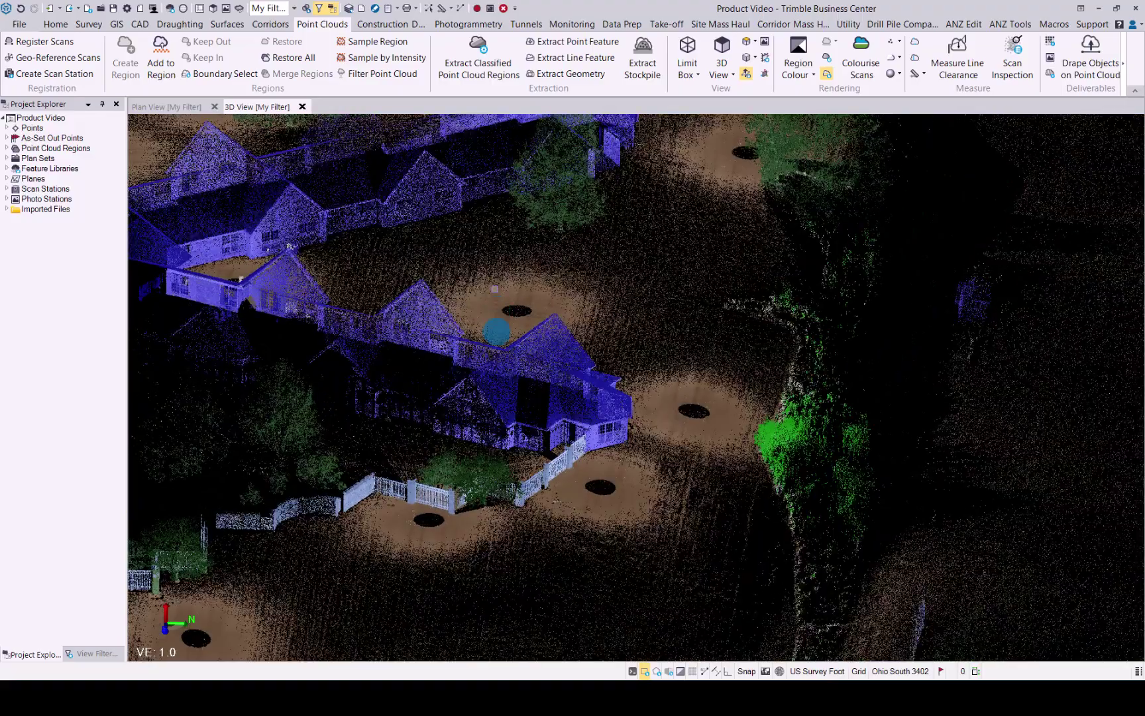
{"action": "middle_click_drag", "start_coordinate": [494, 288], "coordinate": [436, 386], "text": "shift"}
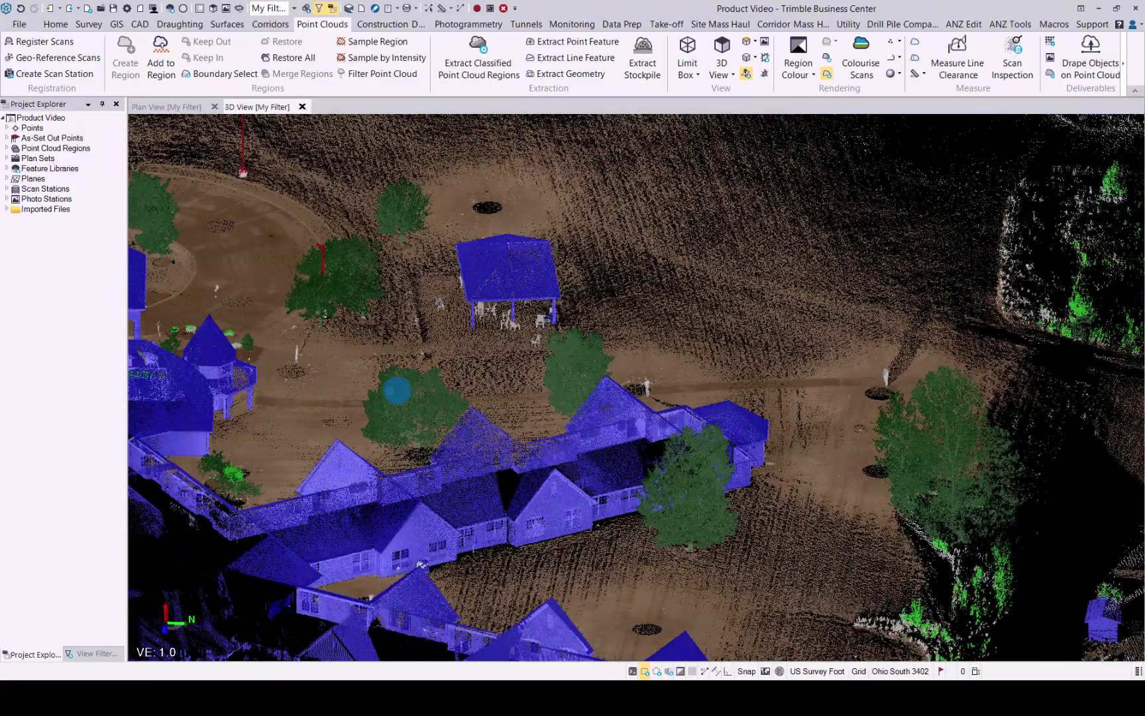
{"action": "mouse_move", "coordinate": [376, 358]}
{"action": "middle_mouse_down", "text": "shift"}
{"action": "mouse_move", "coordinate": [470, 384]}
{"action": "mouse_move", "coordinate": [417, 388]}
{"action": "mouse_move", "coordinate": [560, 456]}
{"action": "mouse_move", "coordinate": [505, 288]}
{"action": "mouse_move", "coordinate": [555, 295]}
{"action": "middle_mouse_up", "text": "shift"}
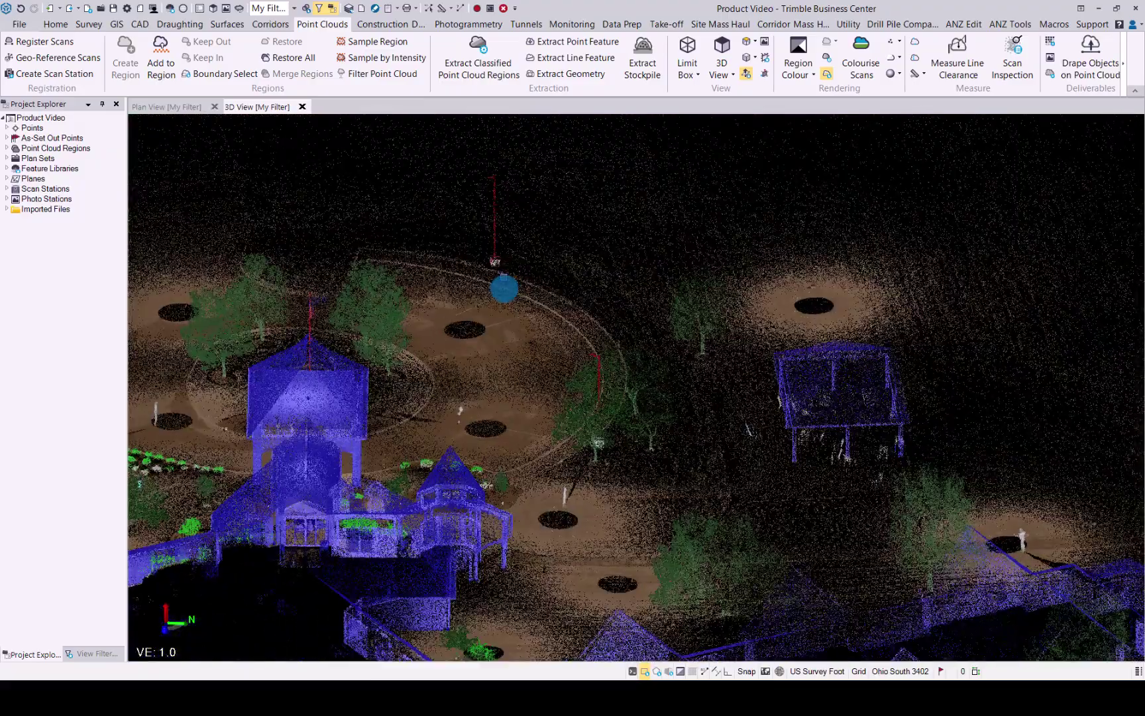
{"action": "scroll", "coordinate": [504, 287], "scroll_direction": "up", "scroll_amount": 2}
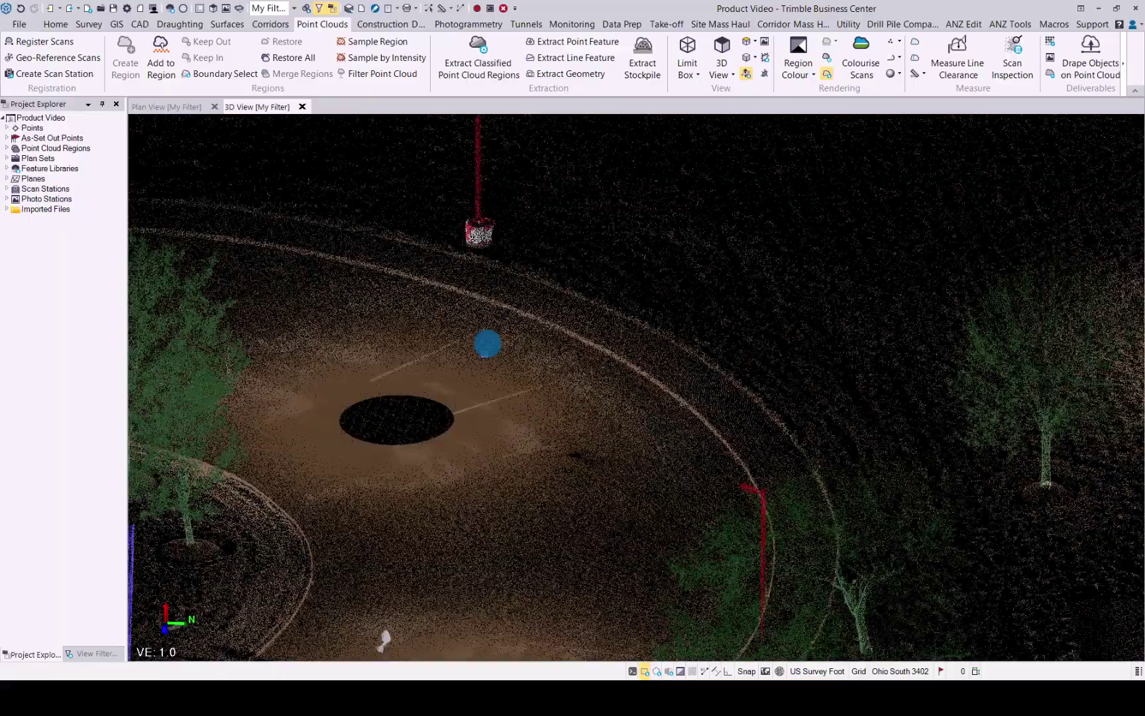
{"action": "mouse_move", "coordinate": [487, 343]}
{"action": "middle_mouse_down"}
{"action": "mouse_move", "coordinate": [424, 402]}
{"action": "mouse_move", "coordinate": [685, 414]}
{"action": "mouse_move", "coordinate": [371, 414]}
{"action": "mouse_move", "coordinate": [618, 412]}
{"action": "mouse_move", "coordinate": [527, 416]}
{"action": "mouse_move", "coordinate": [593, 424]}
{"action": "mouse_move", "coordinate": [561, 444]}
{"action": "mouse_move", "coordinate": [657, 473]}
{"action": "mouse_move", "coordinate": [697, 445]}
{"action": "mouse_move", "coordinate": [815, 442]}
{"action": "mouse_move", "coordinate": [292, 451]}
{"action": "mouse_move", "coordinate": [572, 409]}
{"action": "mouse_move", "coordinate": [492, 443]}
{"action": "mouse_move", "coordinate": [811, 430]}
{"action": "mouse_move", "coordinate": [263, 415]}
{"action": "mouse_move", "coordinate": [685, 503]}
{"action": "mouse_move", "coordinate": [493, 451]}
{"action": "mouse_move", "coordinate": [425, 456]}
{"action": "mouse_move", "coordinate": [409, 445]}
{"action": "mouse_move", "coordinate": [718, 399]}
{"action": "mouse_move", "coordinate": [437, 363]}
{"action": "mouse_move", "coordinate": [721, 442]}
{"action": "mouse_move", "coordinate": [557, 404]}
{"action": "middle_mouse_up"}
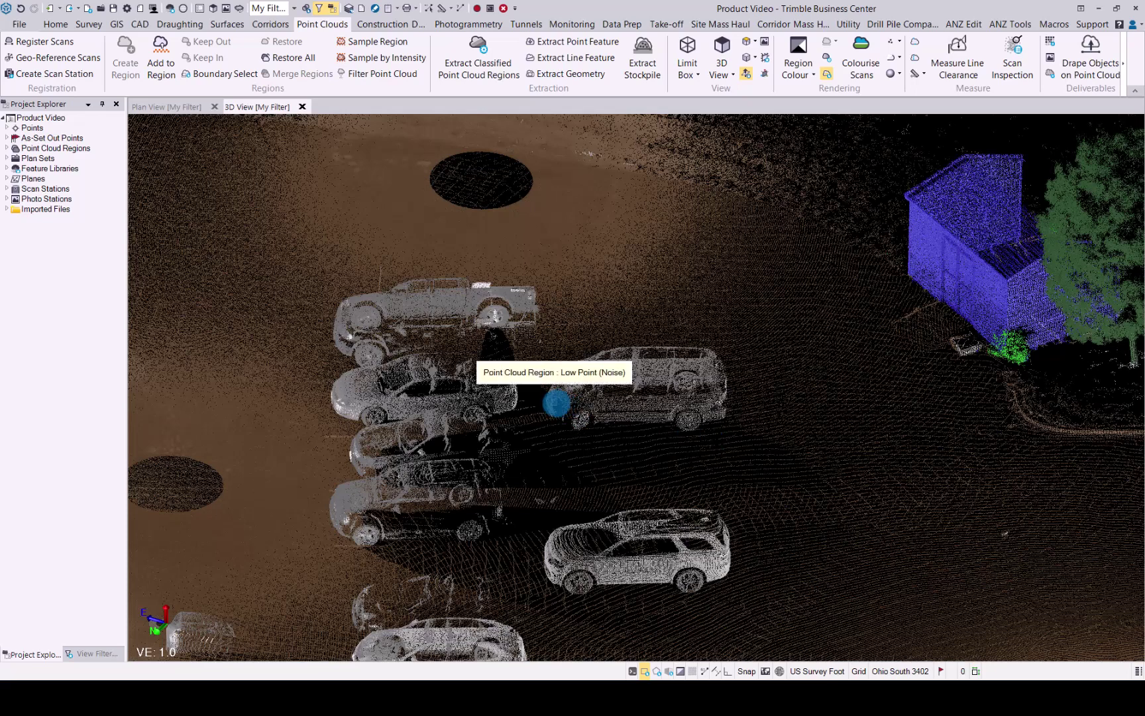
{"action": "scroll", "coordinate": [556, 404], "scroll_direction": "down", "scroll_amount": 2}
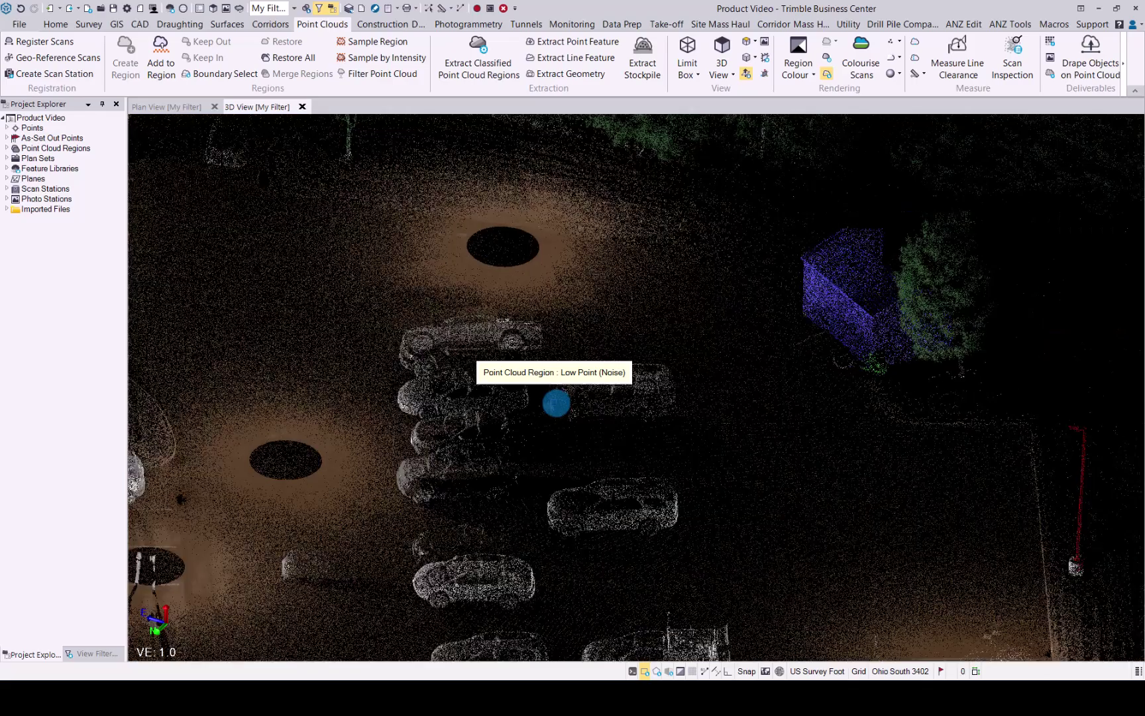